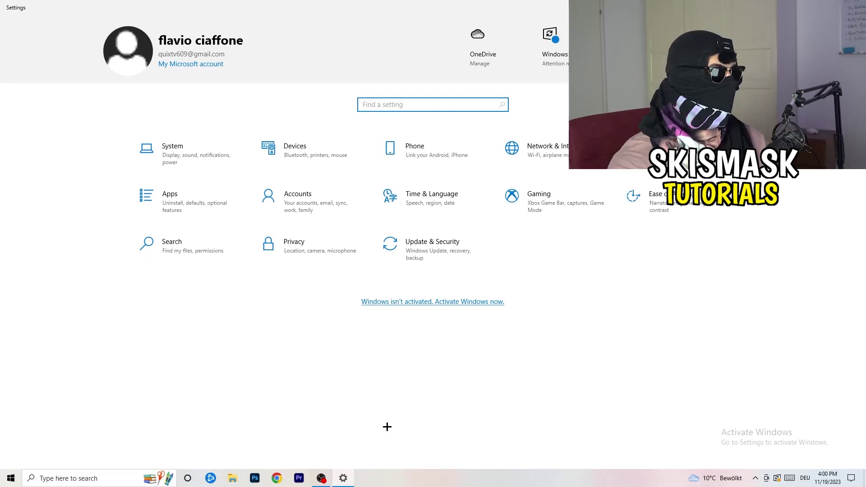
Review the Gaming settings for Xbox Game Bar, Captures including the maximum recording length options, and Game Mode
{"action": "left_click", "coordinate": [558, 206]}
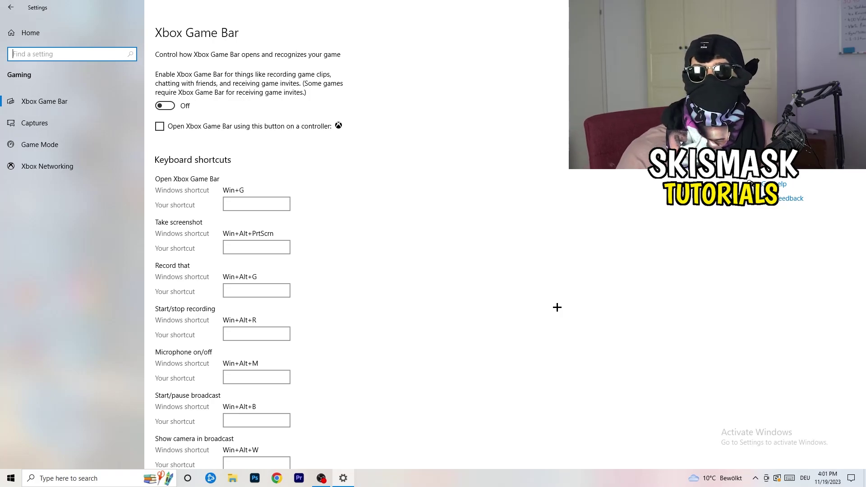
{"action": "left_click", "coordinate": [72, 125]}
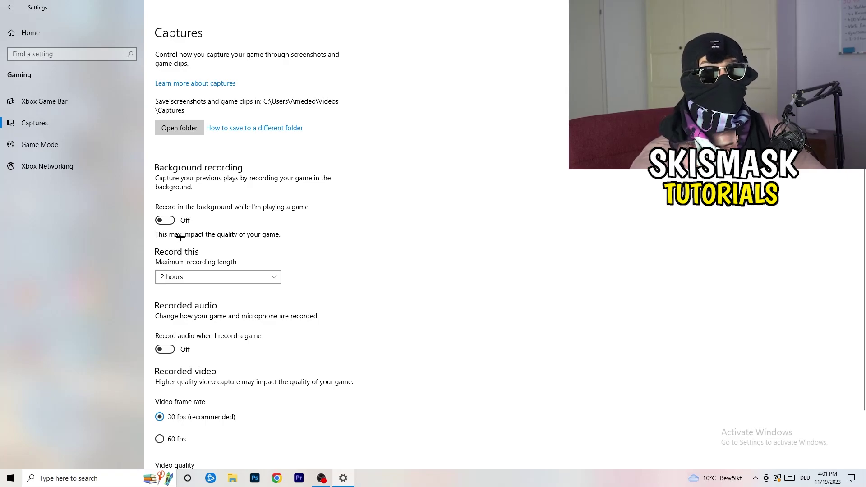
{"action": "left_click", "coordinate": [209, 277]}
{"action": "left_click", "coordinate": [369, 244]}
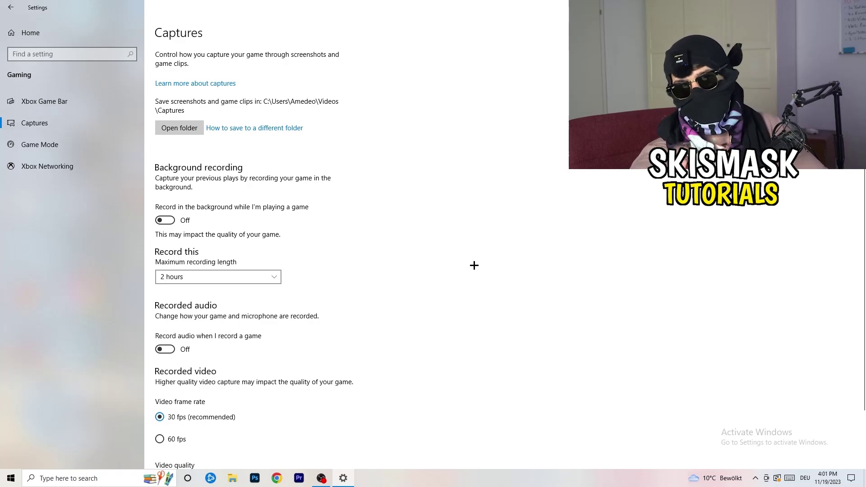
{"action": "left_click", "coordinate": [257, 274]}
{"action": "left_click", "coordinate": [555, 225]}
{"action": "scroll", "coordinate": [316, 361], "scroll_direction": "down", "scroll_amount": 2}
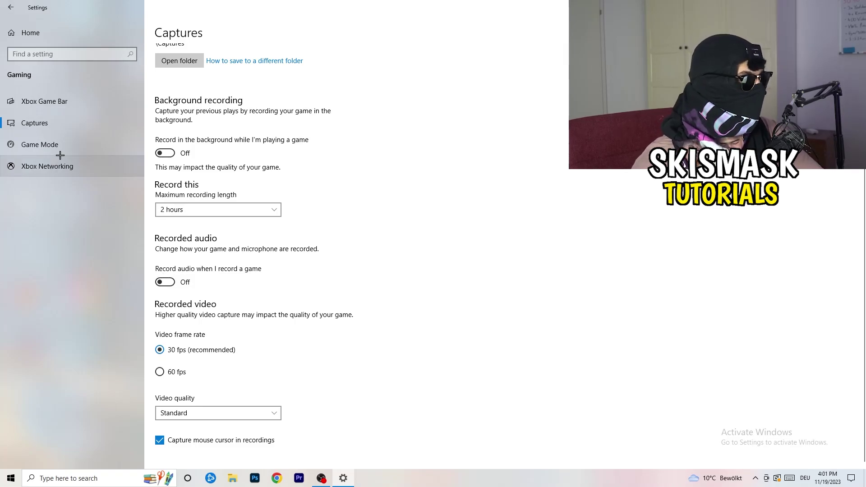
{"action": "left_click", "coordinate": [63, 141]}
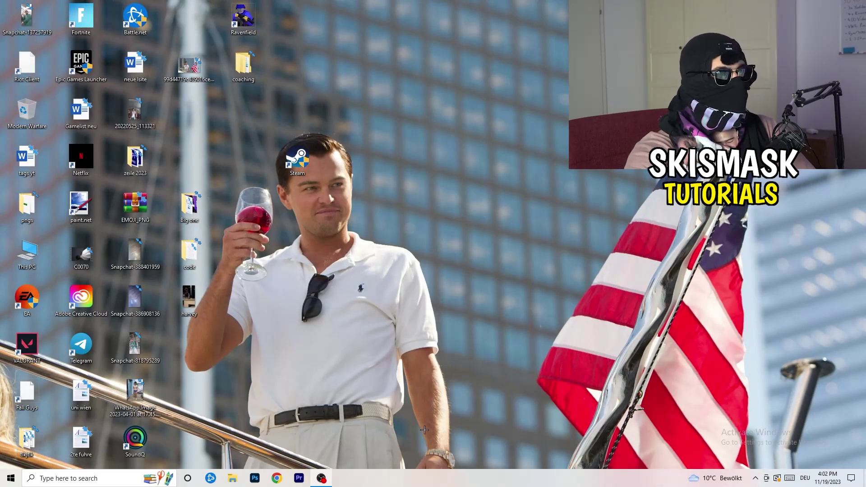
Open Task Manager and maximize its window
{"action": "left_click_drag", "start_coordinate": [420, 475], "coordinate": [303, 422]}
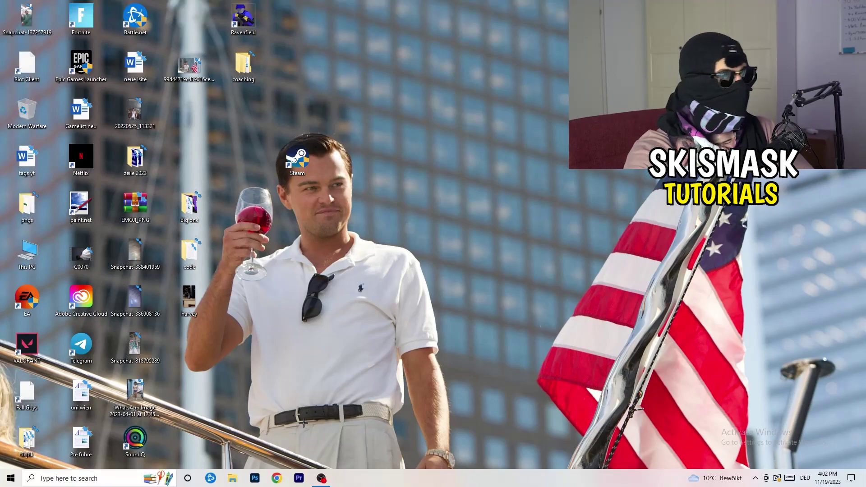
{"action": "right_click", "coordinate": [418, 477]}
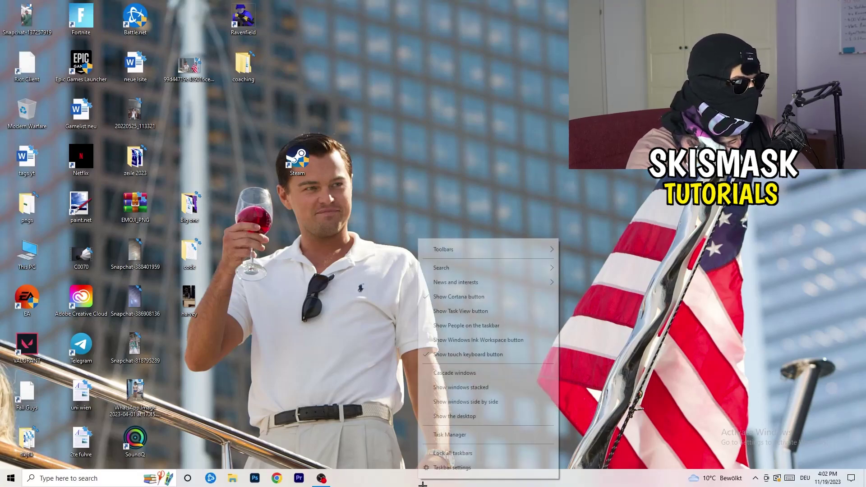
{"action": "left_click", "coordinate": [466, 435]}
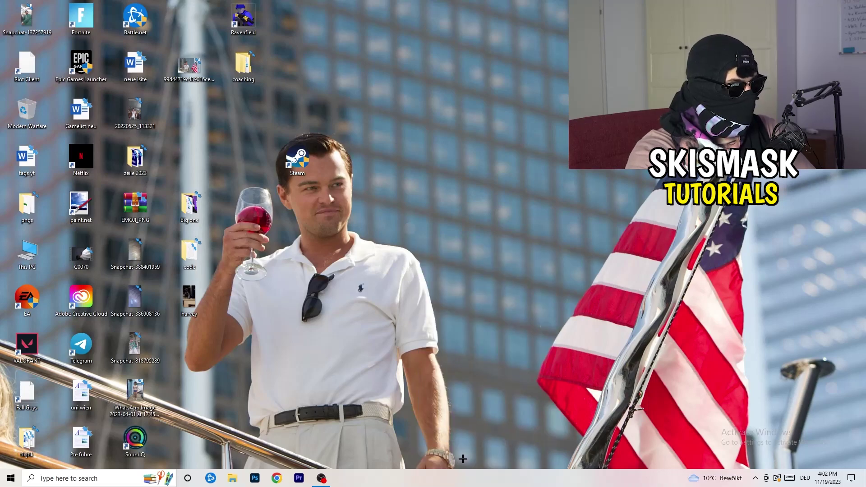
{"action": "left_click", "coordinate": [500, 22]}
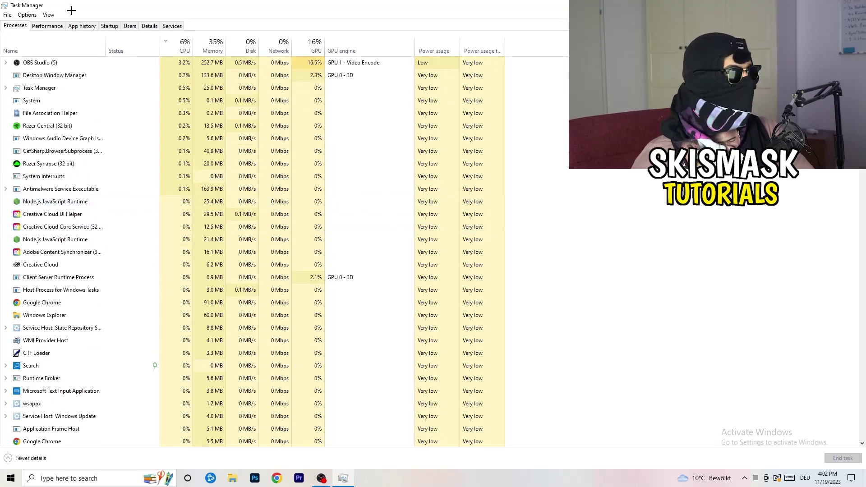
Sort the running processes by GPU usage, inspect the available actions for OBS Studio, and sort the list by CPU usage
{"action": "left_click", "coordinate": [315, 45]}
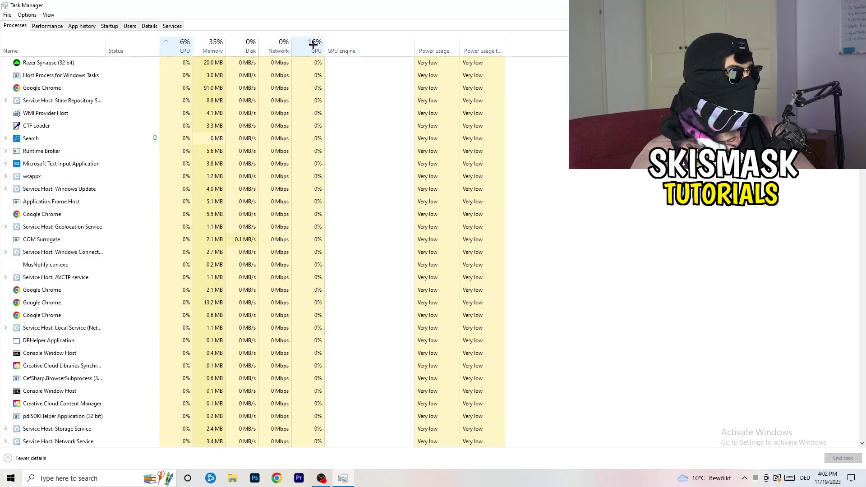
{"action": "left_click", "coordinate": [314, 45]}
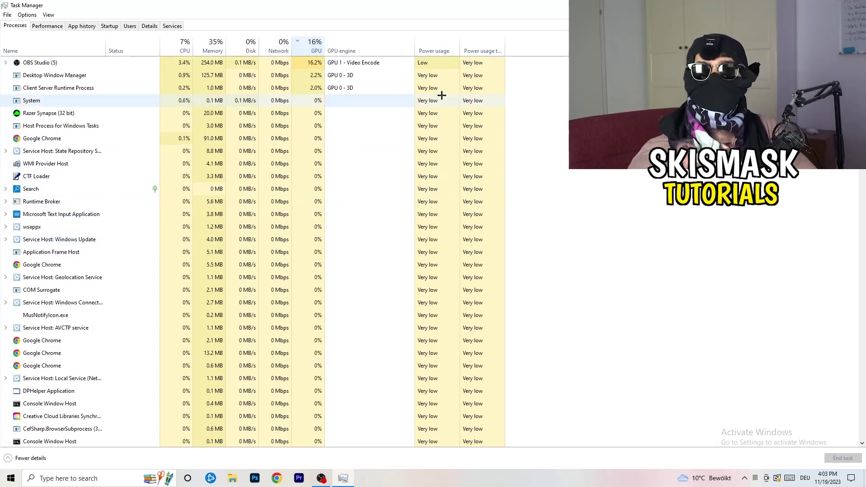
{"action": "right_click", "coordinate": [316, 66]}
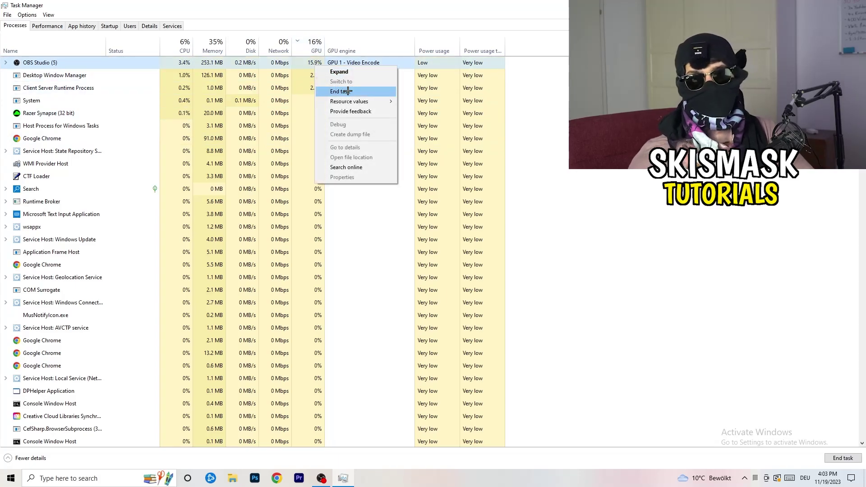
{"action": "left_click", "coordinate": [519, 106]}
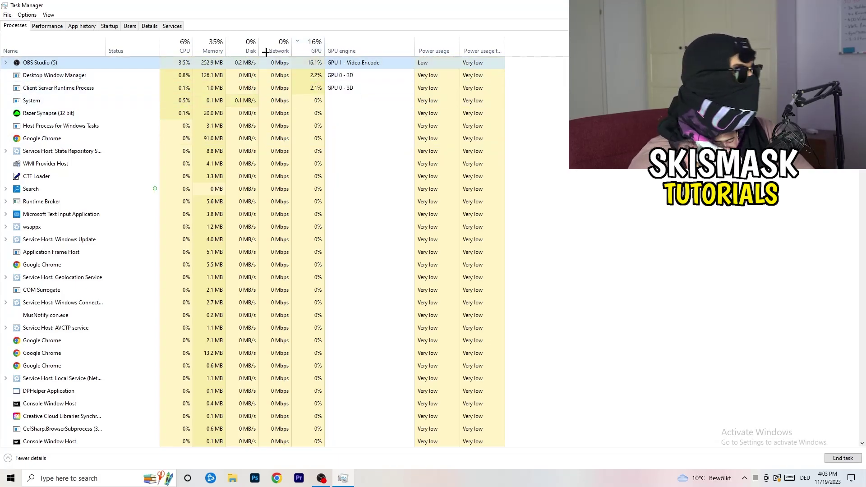
{"action": "left_click", "coordinate": [183, 45]}
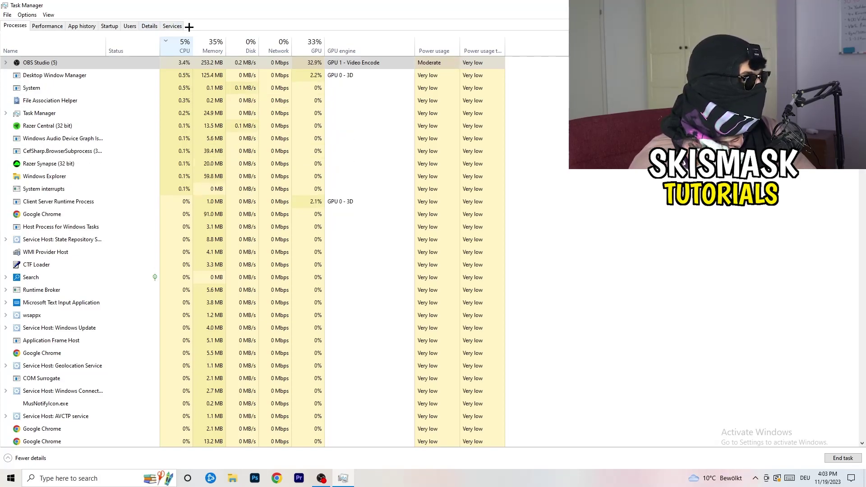
Show the detailed process list and view the priority options for a Creative Cloud UI Helper process
{"action": "left_click", "coordinate": [148, 26]}
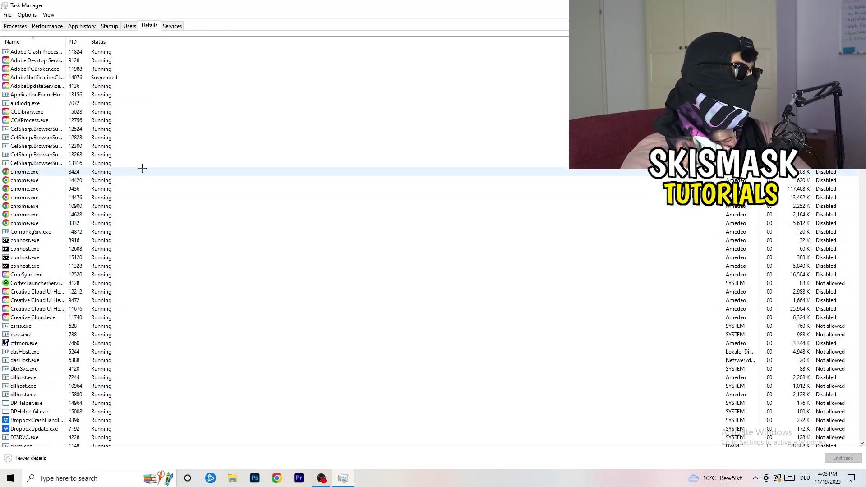
{"action": "scroll", "coordinate": [49, 246], "scroll_direction": "down", "scroll_amount": 3}
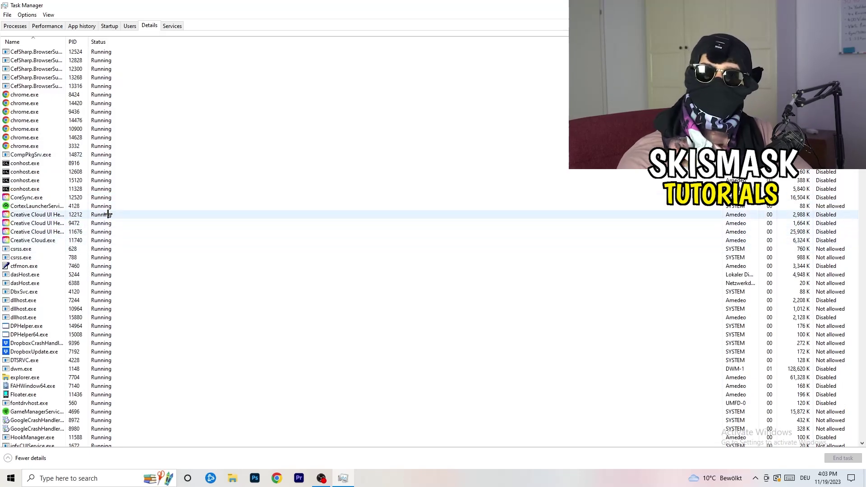
{"action": "right_click", "coordinate": [36, 231]}
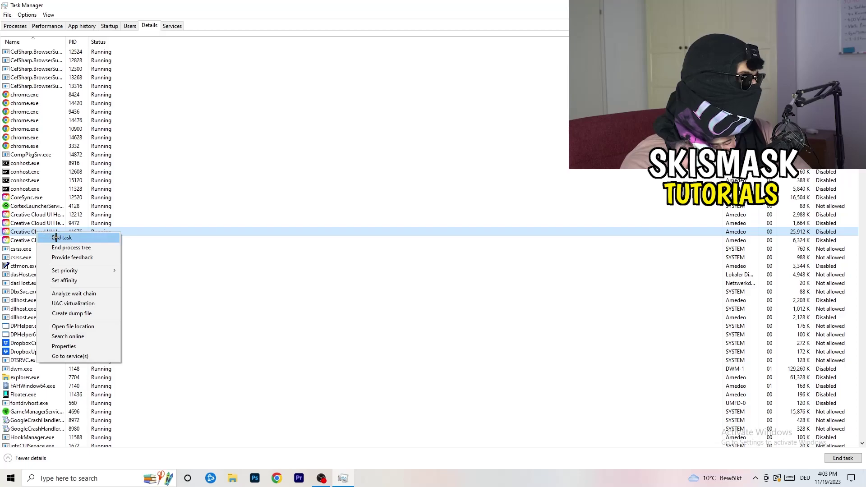
{"action": "mouse_move", "coordinate": [104, 270]}
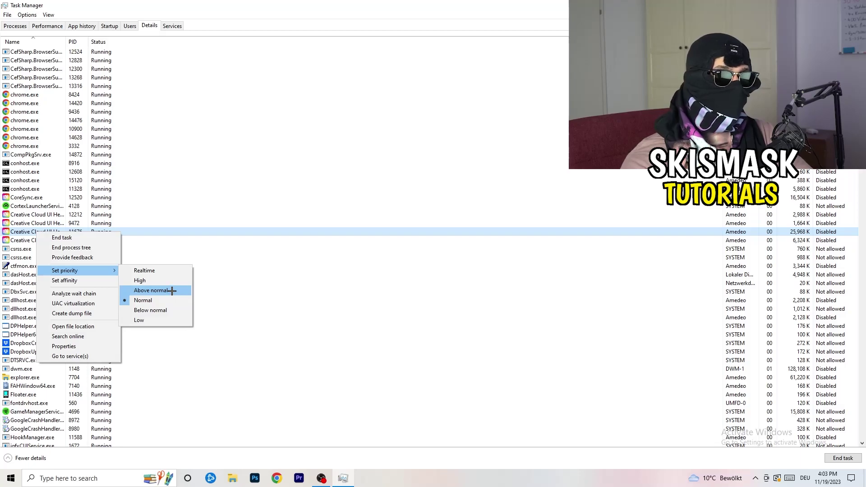
Review the startup apps, view the available actions for DT_Startup without disabling it, and close Task Manager
{"action": "left_click", "coordinate": [112, 27]}
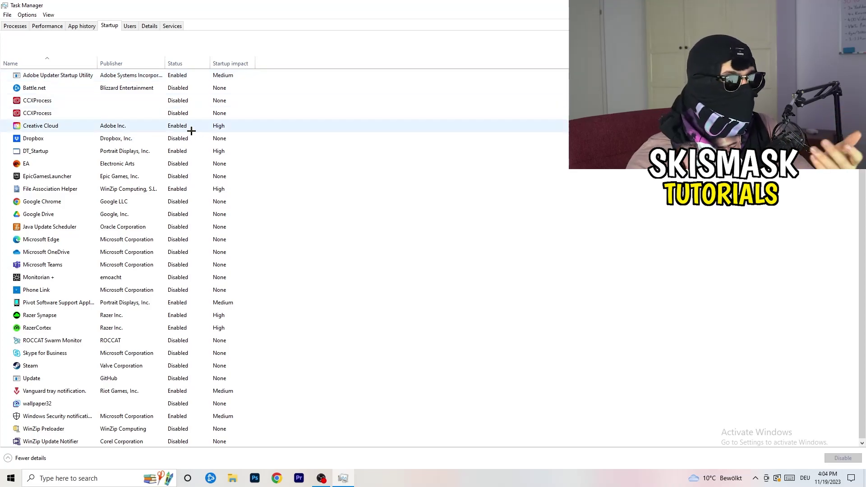
{"action": "right_click", "coordinate": [198, 149]}
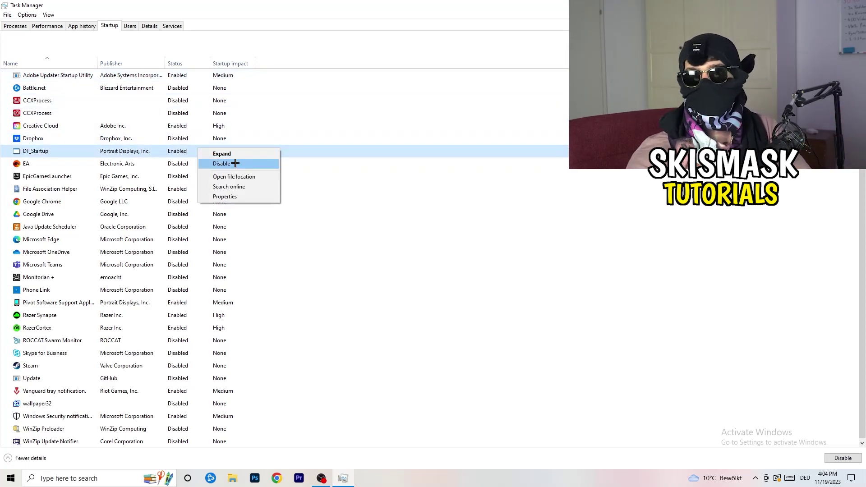
{"action": "key", "text": "Escape"}
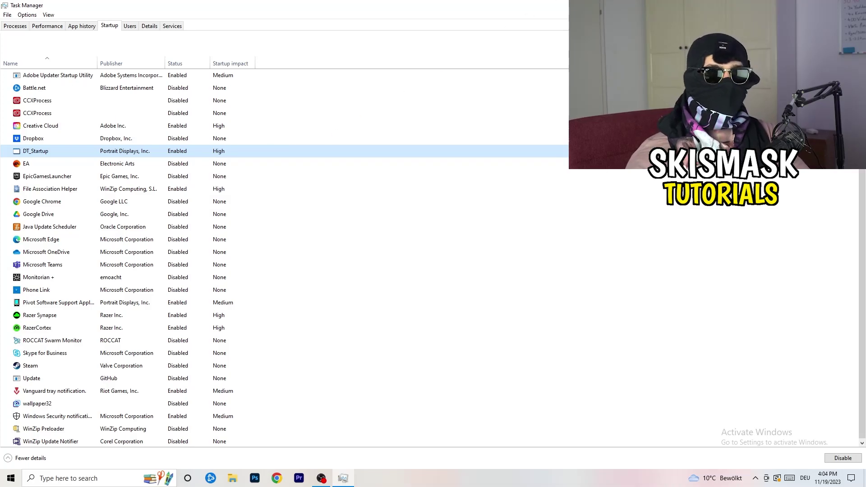
{"action": "key", "text": "alt+F4"}
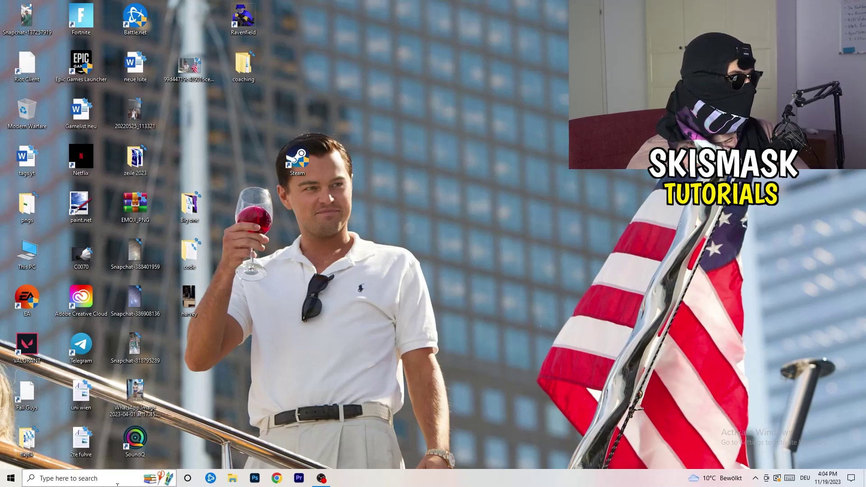
Open the system display settings in Windows Settings and examine the scale, resolution and multiple-display options
{"action": "left_click", "coordinate": [7, 481]}
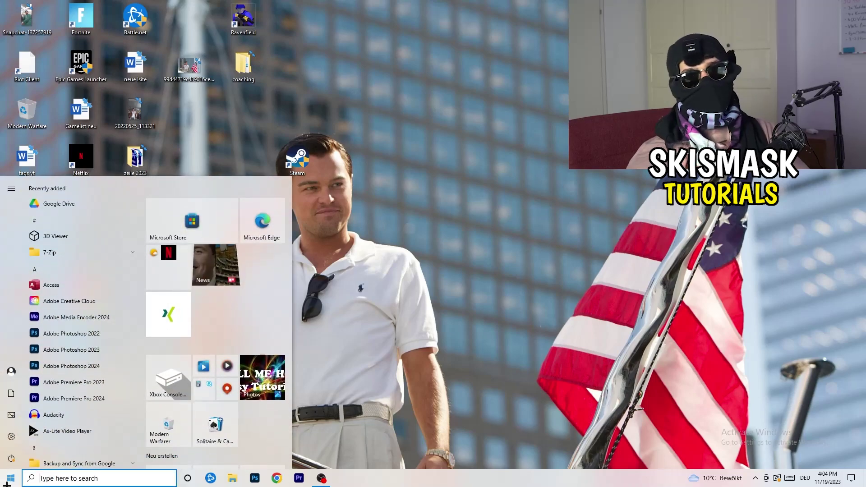
{"action": "left_click", "coordinate": [9, 441]}
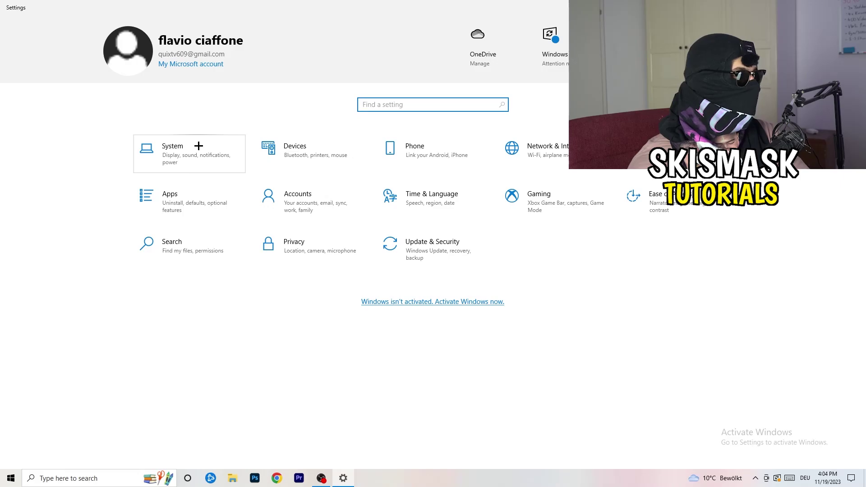
{"action": "left_click", "coordinate": [204, 145]}
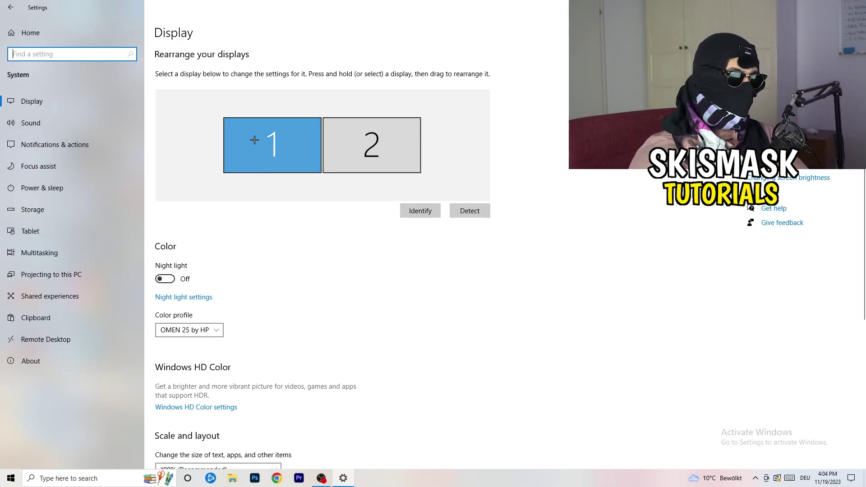
{"action": "scroll", "coordinate": [314, 164], "scroll_direction": "down", "scroll_amount": 5}
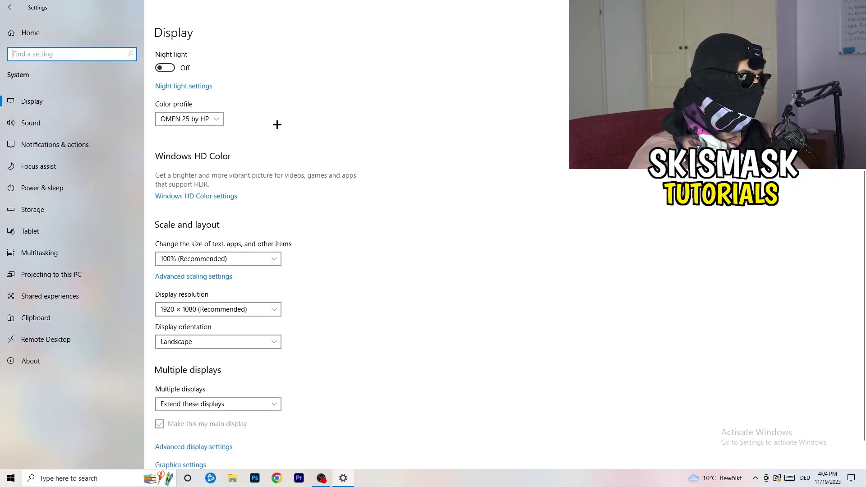
{"action": "left_click", "coordinate": [243, 258]}
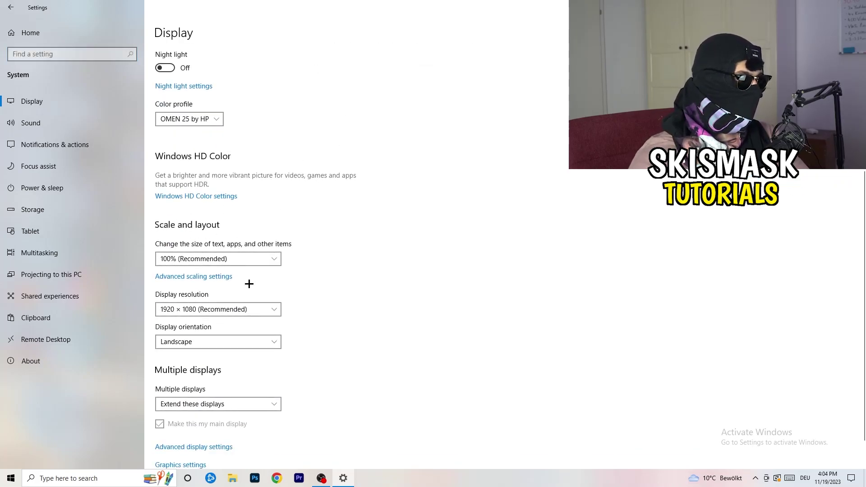
{"action": "left_click", "coordinate": [463, 242]}
{"action": "scroll", "coordinate": [369, 248], "scroll_direction": "down", "scroll_amount": 1}
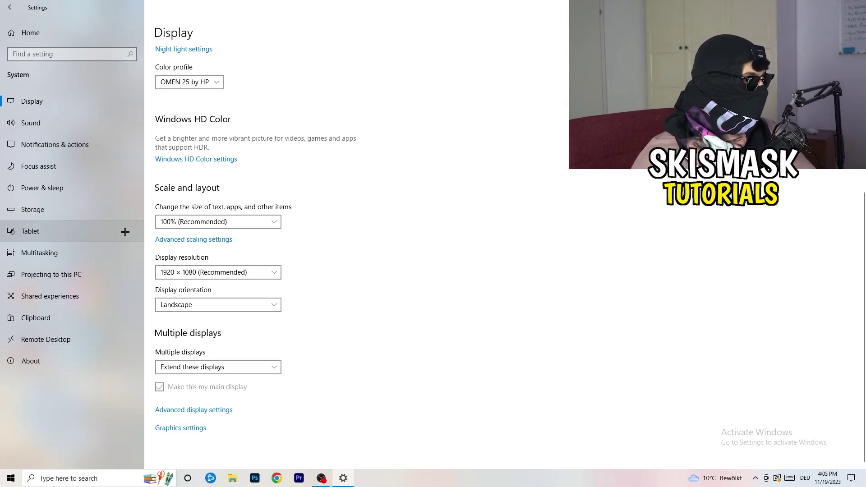
Review the available power plans, including the additional ones, from the Power & sleep settings and close Power Options
{"action": "left_click", "coordinate": [68, 188]}
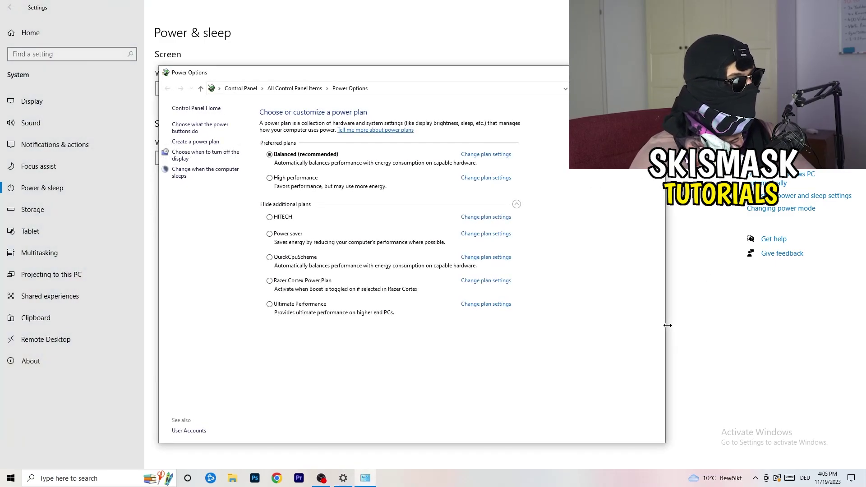
{"action": "left_click", "coordinate": [517, 204]}
{"action": "left_click", "coordinate": [516, 203]}
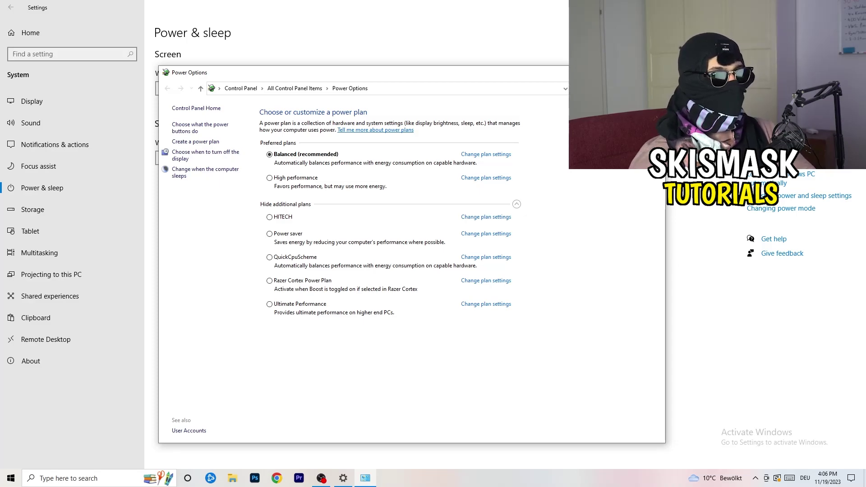
{"action": "key", "text": "alt+F4"}
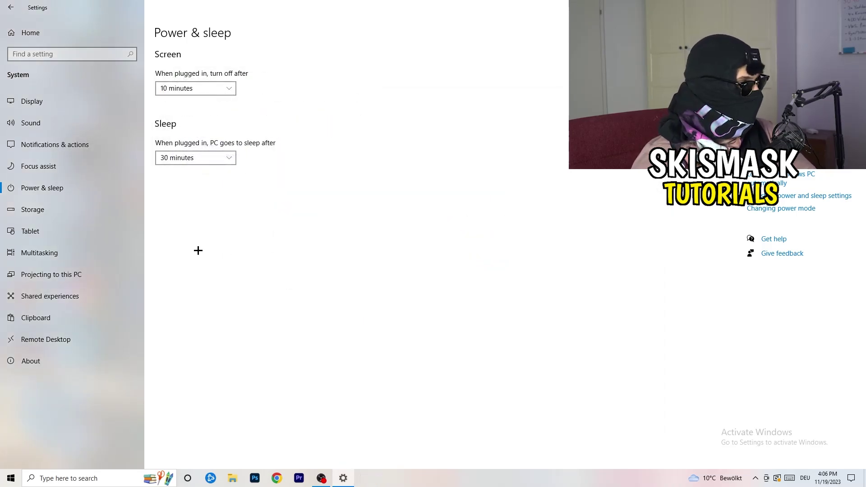
Configure Storage Sense to delete temporary files that apps aren't using, keeping the weekly run and 14-day recycle bin settings
{"action": "left_click", "coordinate": [59, 215]}
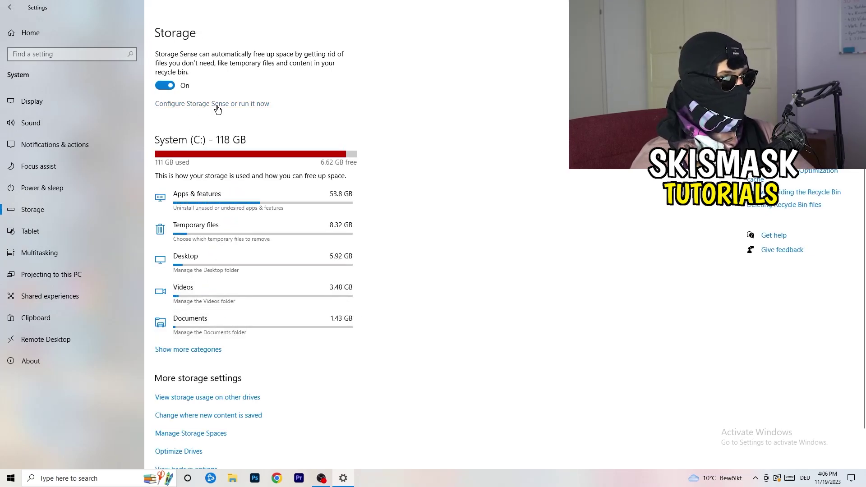
{"action": "left_click", "coordinate": [217, 107]}
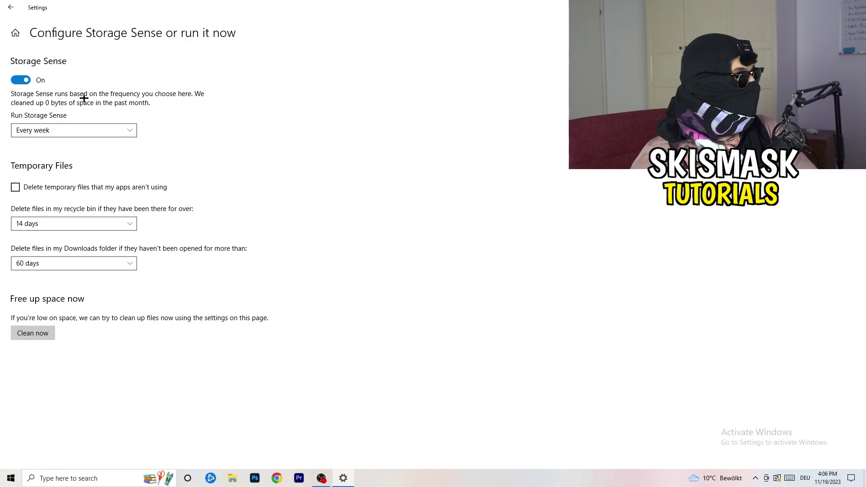
{"action": "left_click", "coordinate": [71, 130]}
{"action": "left_click", "coordinate": [72, 131]}
{"action": "left_click", "coordinate": [52, 188]}
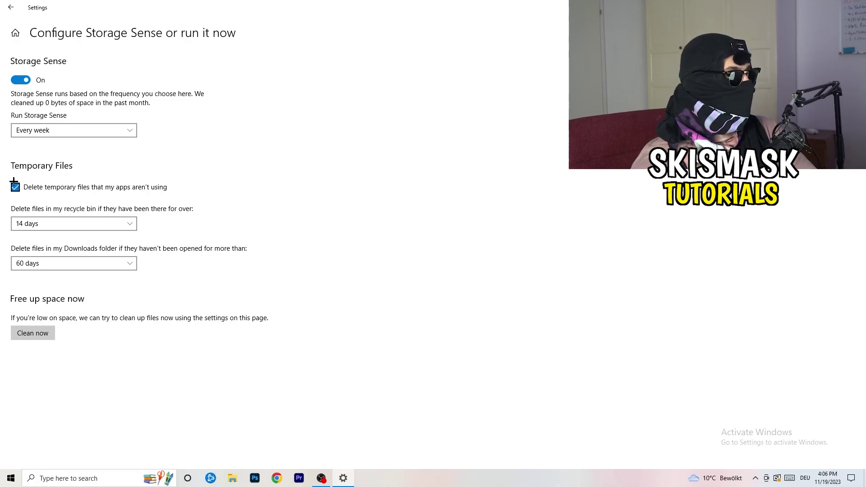
{"action": "left_click", "coordinate": [69, 224]}
{"action": "left_click", "coordinate": [298, 178]}
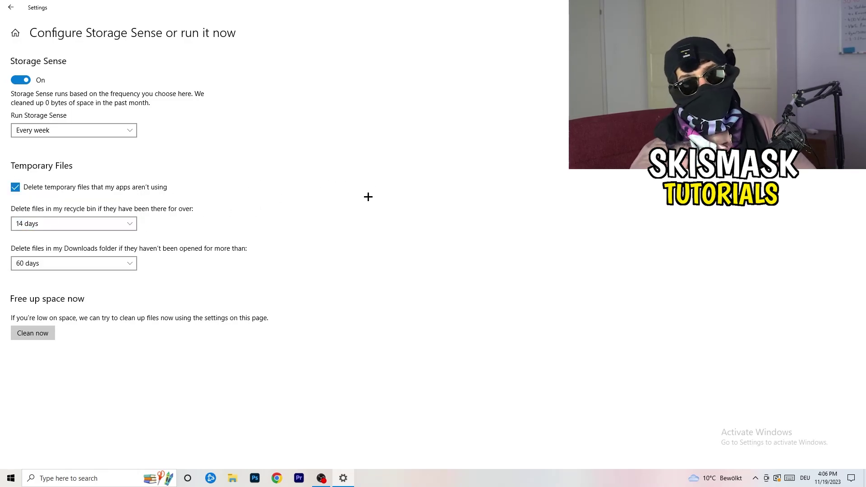
Review the time options for deleting unopened files in the Downloads folder, keeping the 60 days setting
{"action": "left_click", "coordinate": [80, 264]}
{"action": "left_click", "coordinate": [340, 203]}
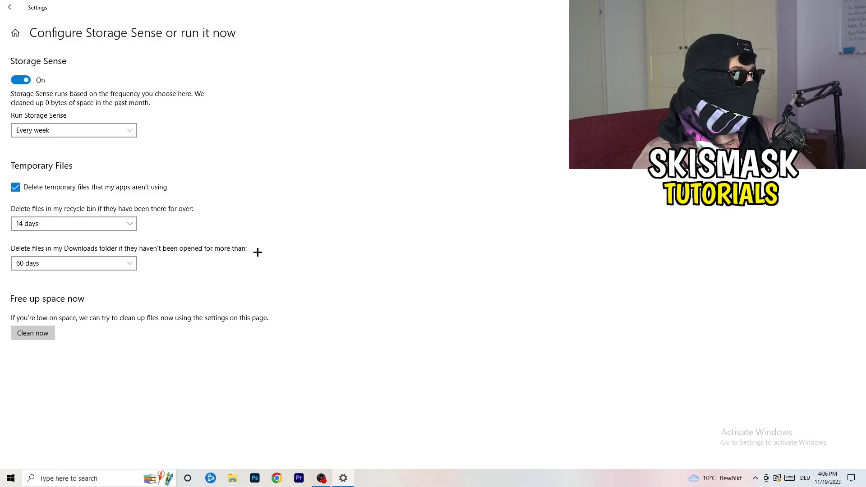
{"action": "left_click", "coordinate": [85, 271]}
{"action": "left_click", "coordinate": [424, 221]}
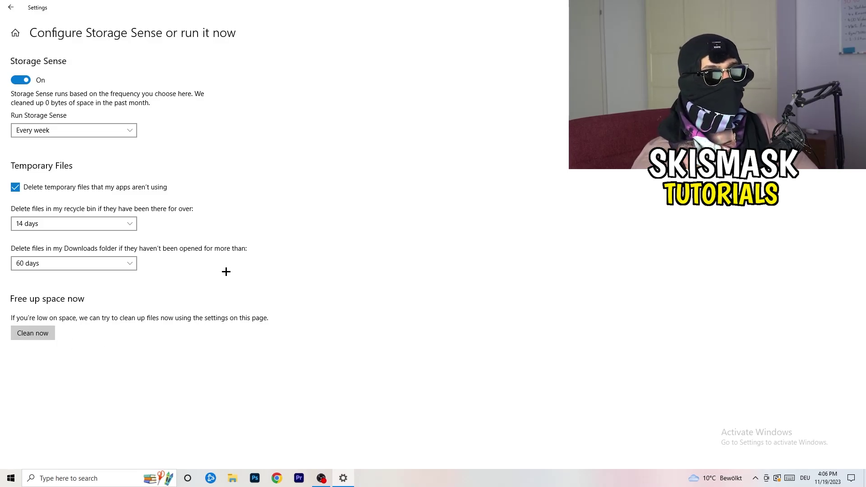
Leave the Storage Sense configuration, return to the Settings home page and open the Update & Security settings
{"action": "left_click", "coordinate": [11, 8]}
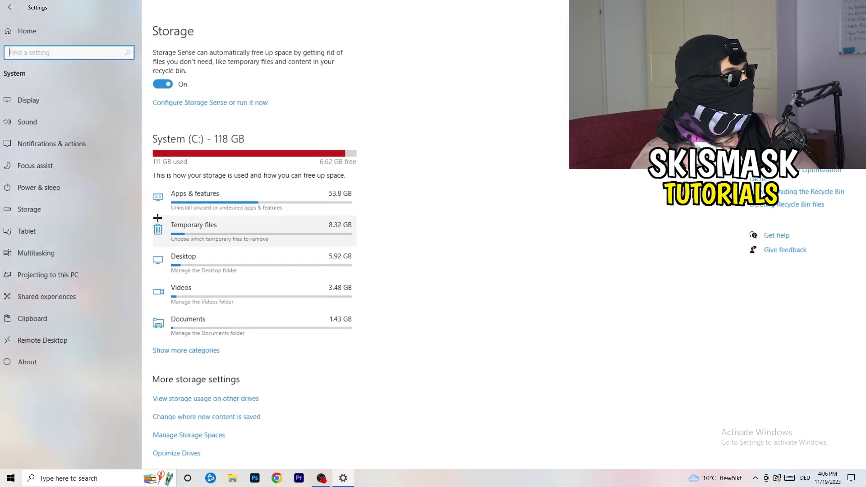
{"action": "key", "text": "alt+Left"}
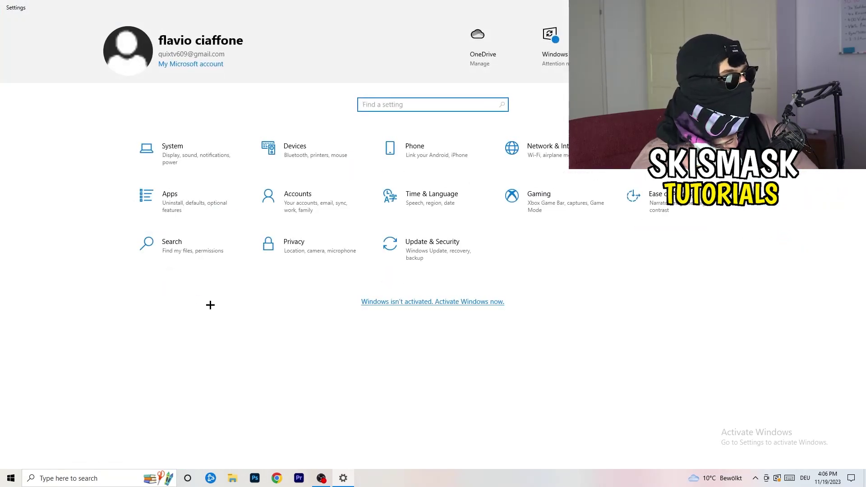
{"action": "left_click", "coordinate": [426, 254]}
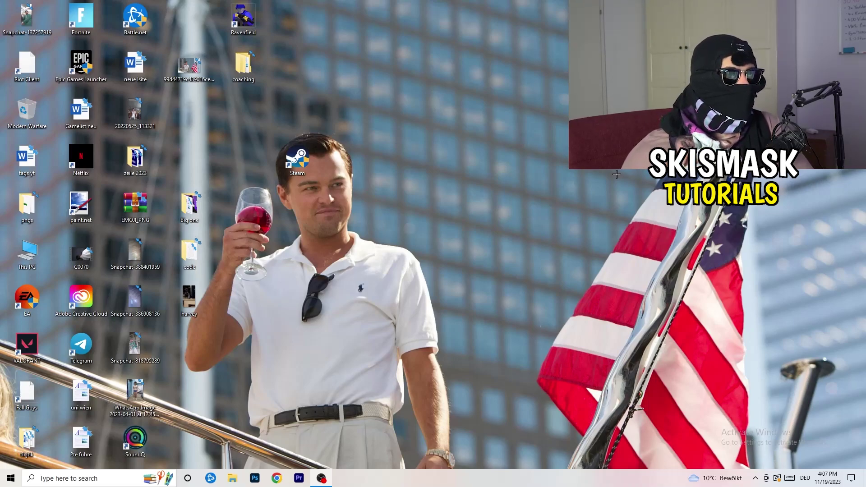
Open NVIDIA Control Panel from the desktop, review the resolution and image settings with preview, and close it
{"action": "right_click", "coordinate": [525, 189]}
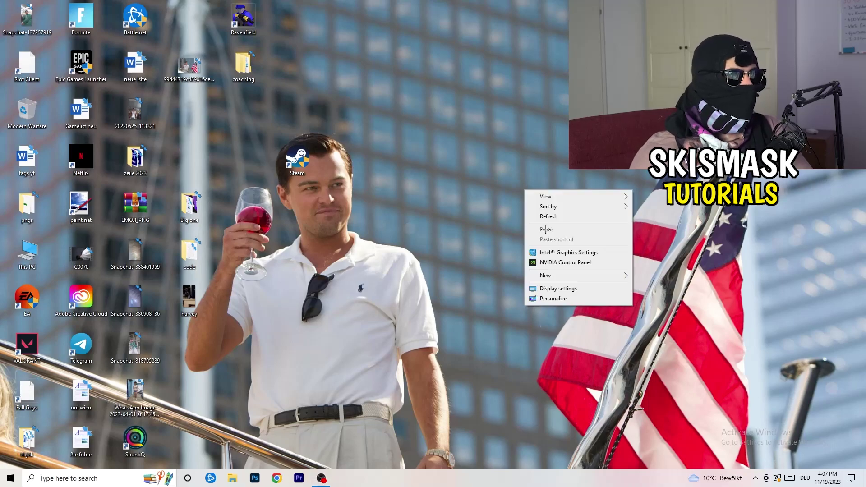
{"action": "left_click", "coordinate": [577, 263]}
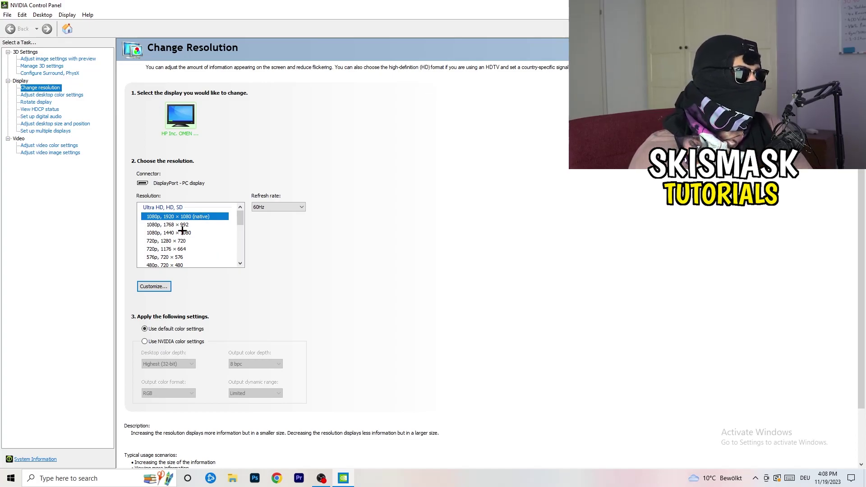
{"action": "left_click", "coordinate": [45, 59]}
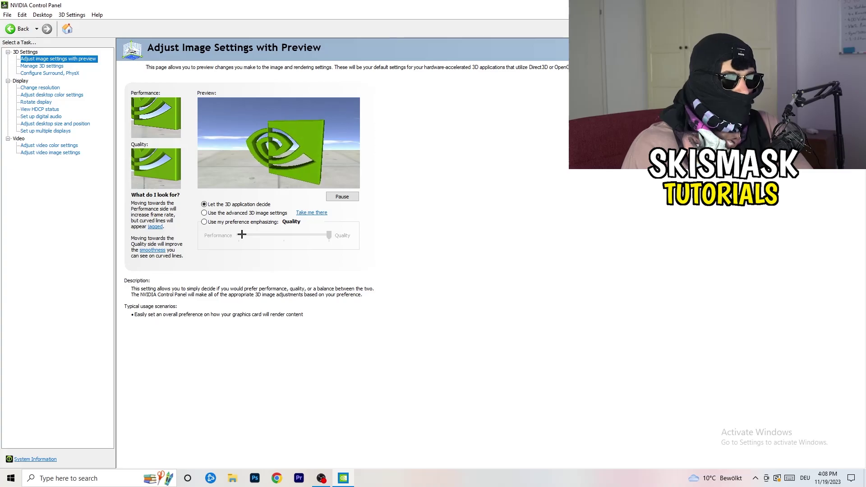
{"action": "key", "text": "alt+F4"}
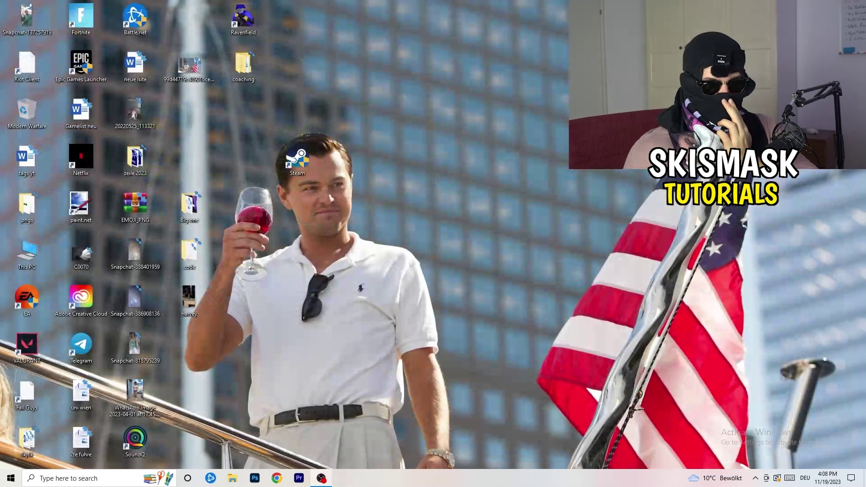